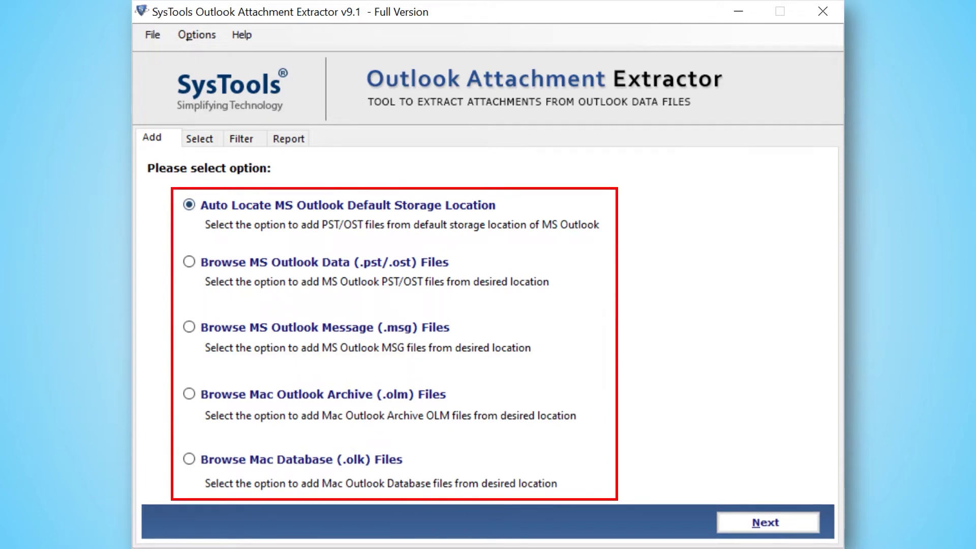
left_click(189, 262)
left_click(190, 327)
left_click(189, 394)
left_click(189, 459)
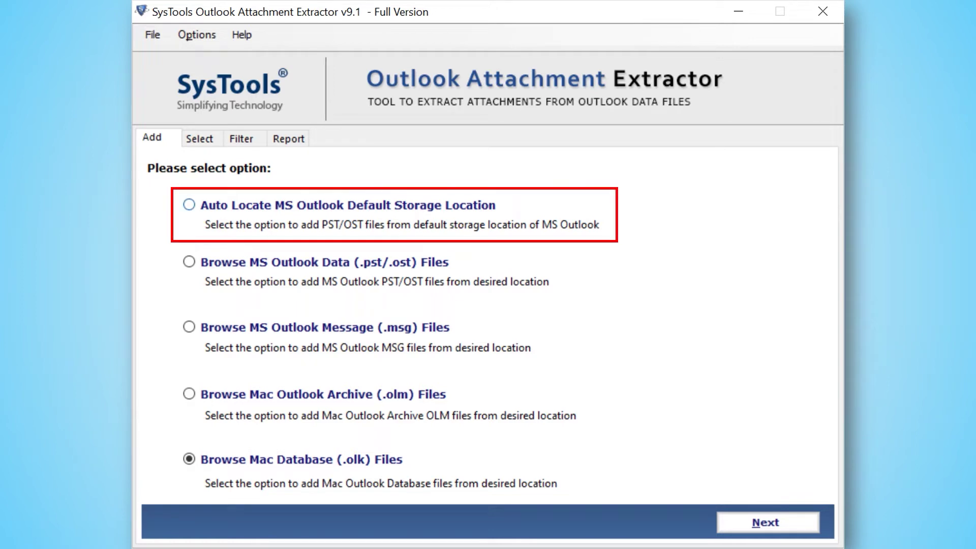
Step: Auto-locate the default Outlook storage and choose C:\Users\Admin\AppData\Local\Microsoft\Outlook as the source location
left_click(189, 205)
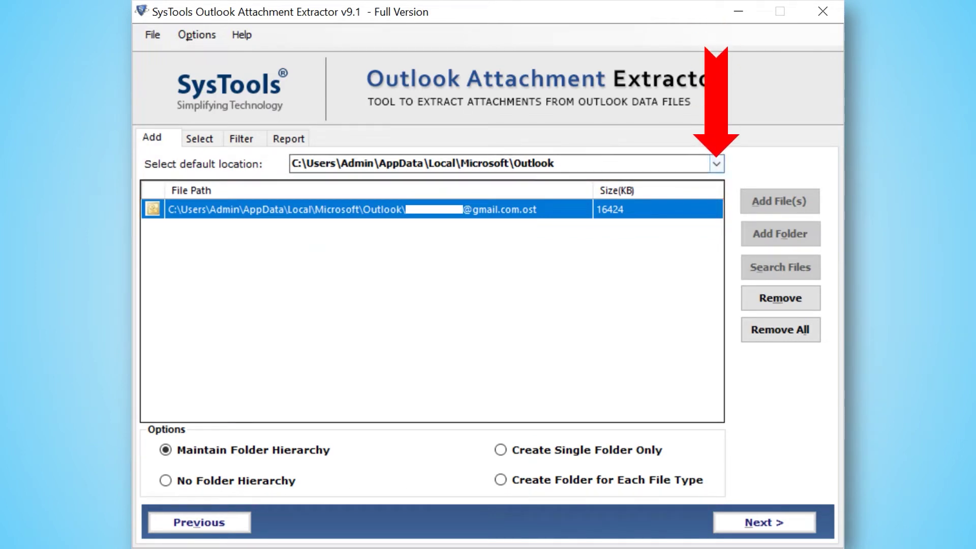
left_click(717, 164)
left_click(423, 181)
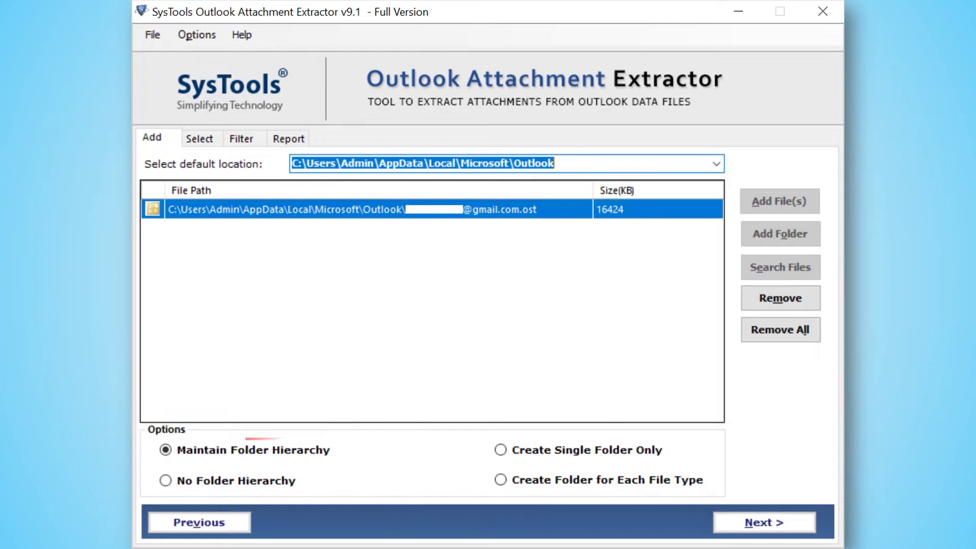
left_click(165, 450)
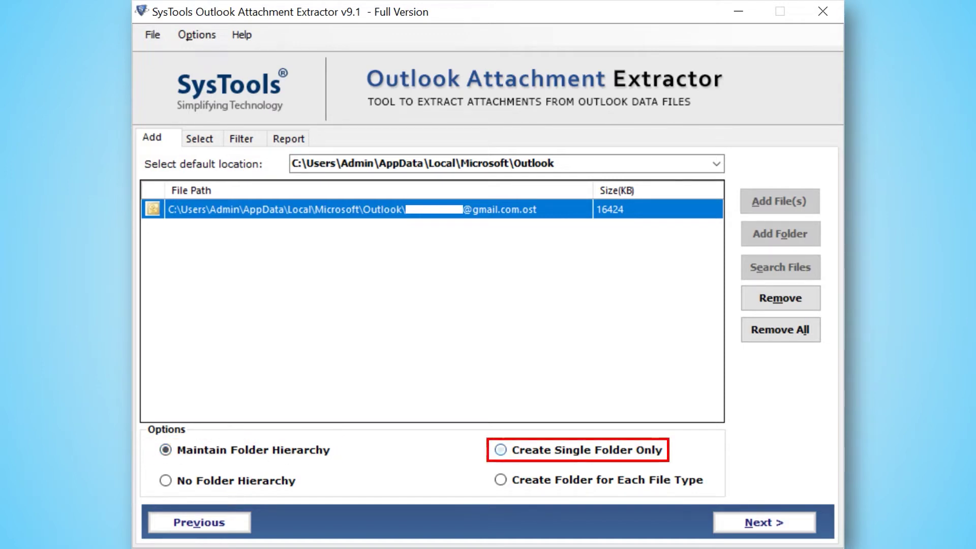
left_click(501, 450)
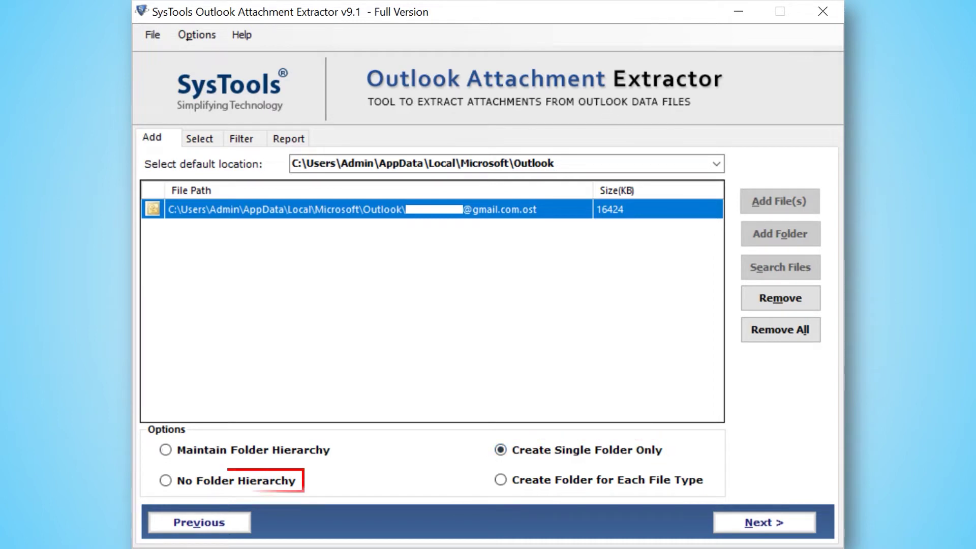
left_click(166, 480)
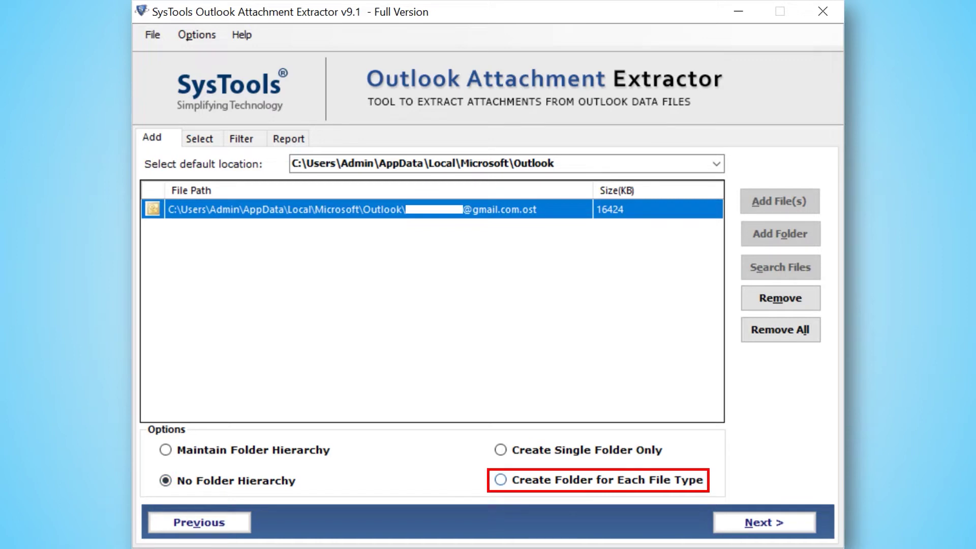
left_click(501, 479)
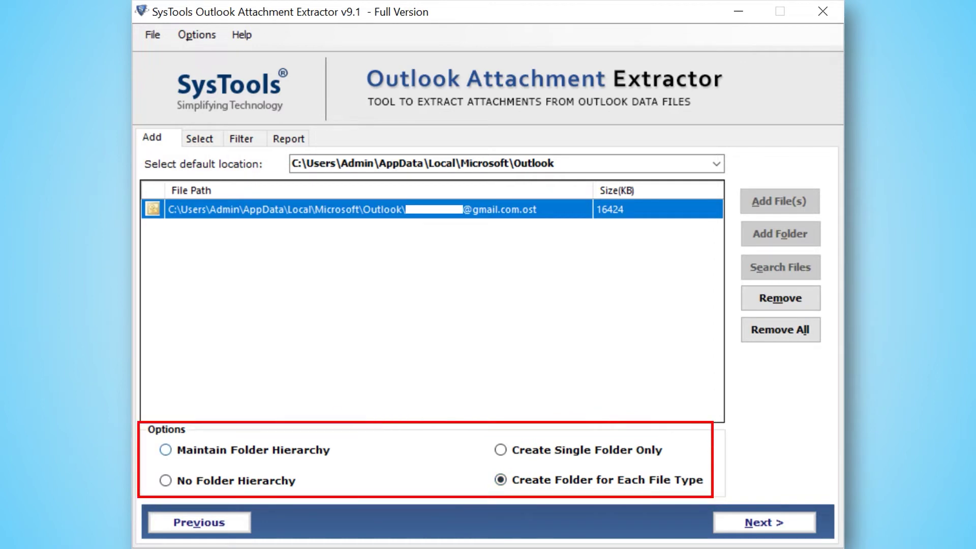
Step: Set the output option to Maintain Folder Hierarchy and continue to the folder selection
left_click(165, 450)
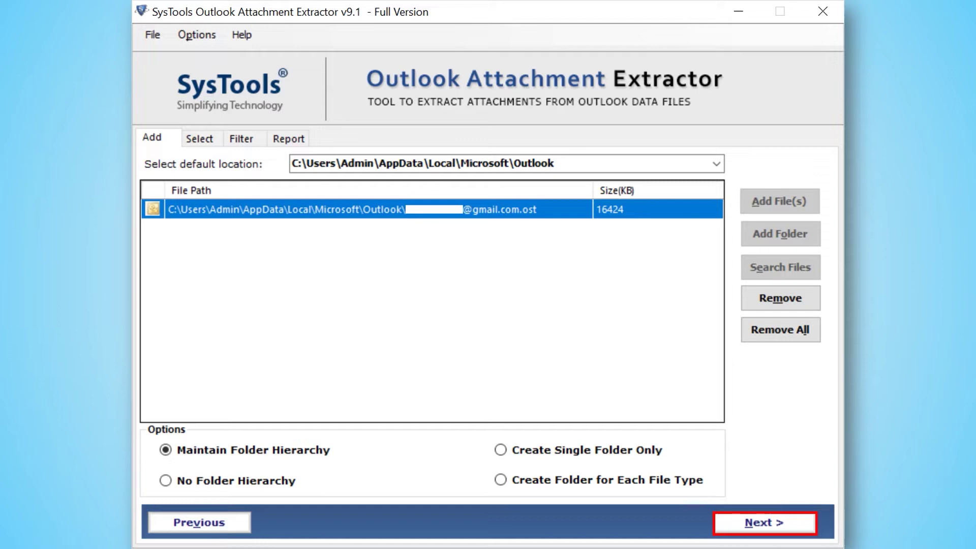
left_click(764, 522)
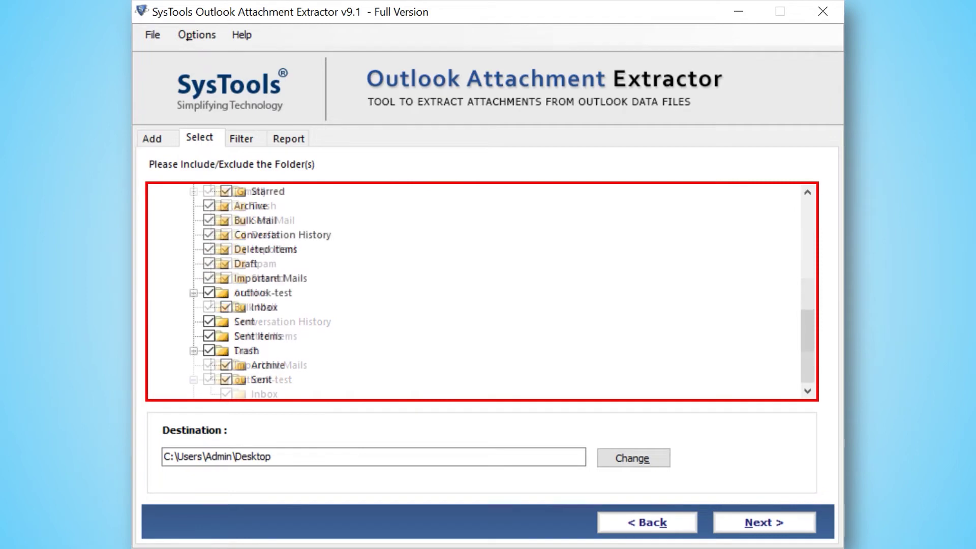
Step: Exclude the Draft and Deleted Items folders and the Drafts and Spam folders under [Gmail] from the extraction
left_click(209, 263)
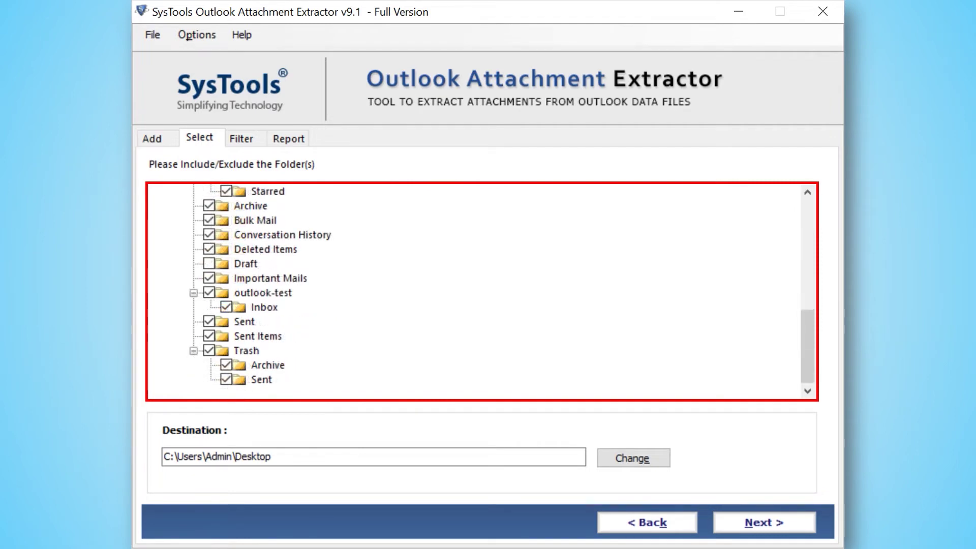
left_click(209, 249)
scroll(478, 289, "up", 3)
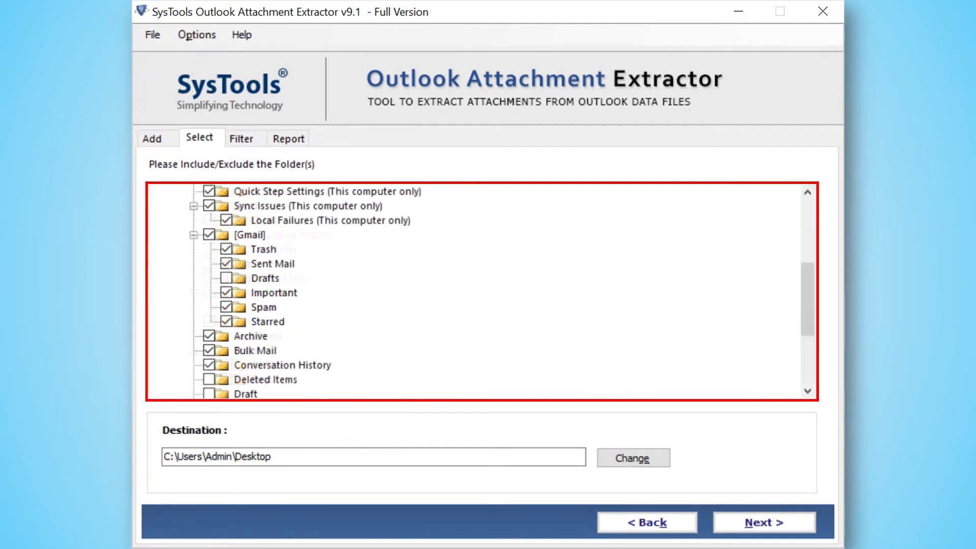
left_click(226, 307)
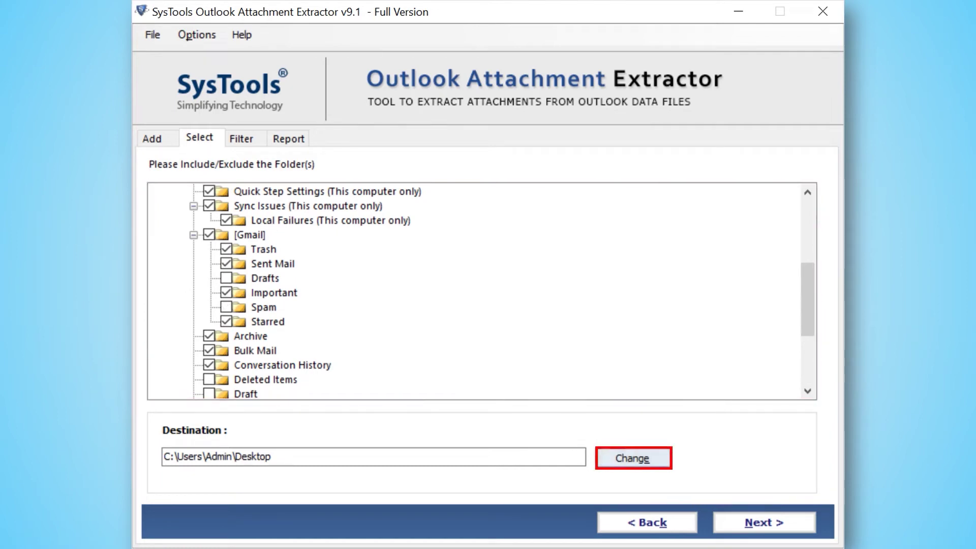
Step: Create a folder named Outlook Attachments on the Desktop and set it as the extraction destination
left_click(634, 458)
key("alt+m")
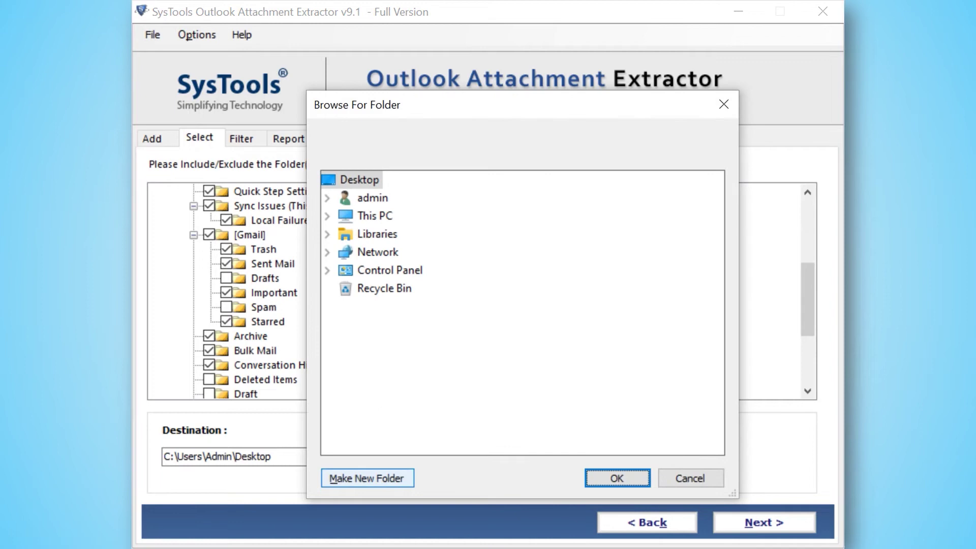
type("Outlook Attachments")
key("Return")
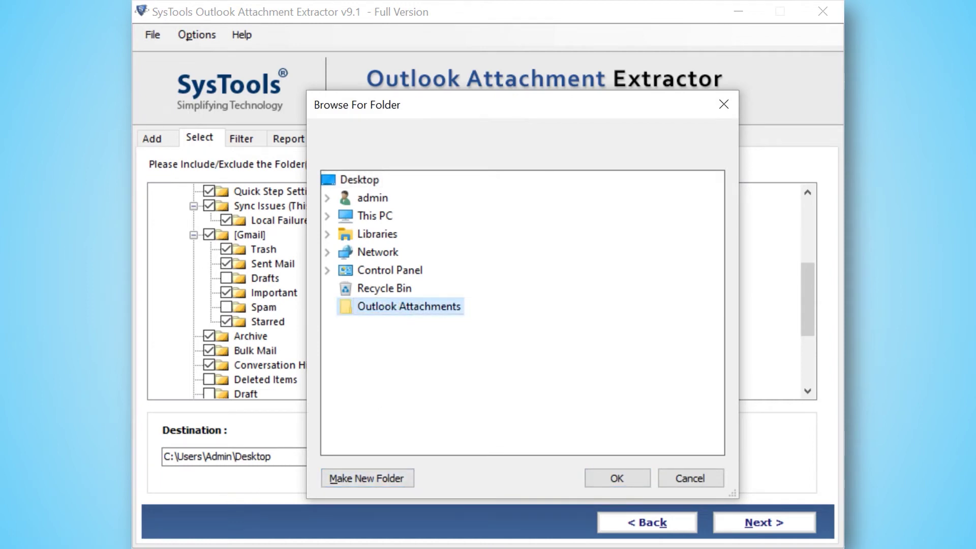
key("Return")
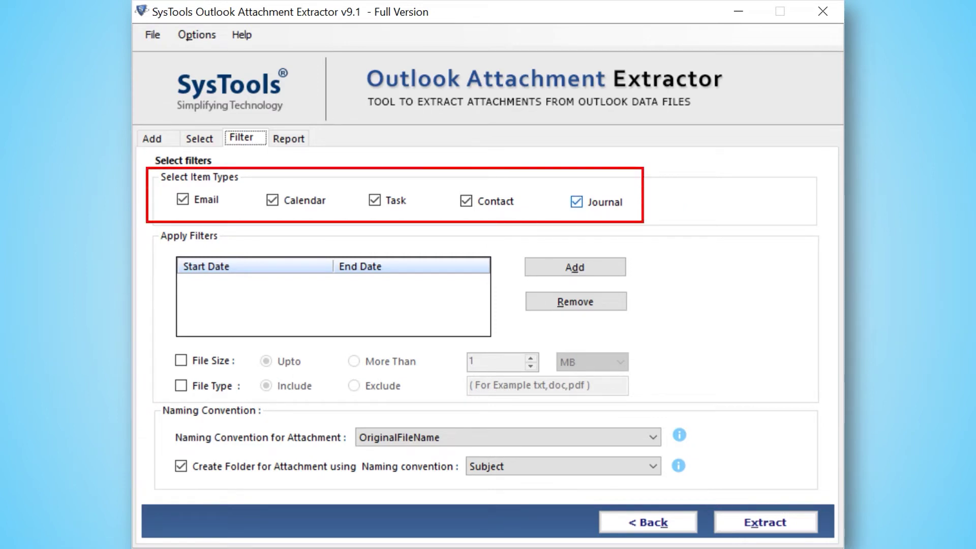
Step: Exclude Journal items and add a date range filter with April 14, 2022 as both start and end date
left_click(576, 202)
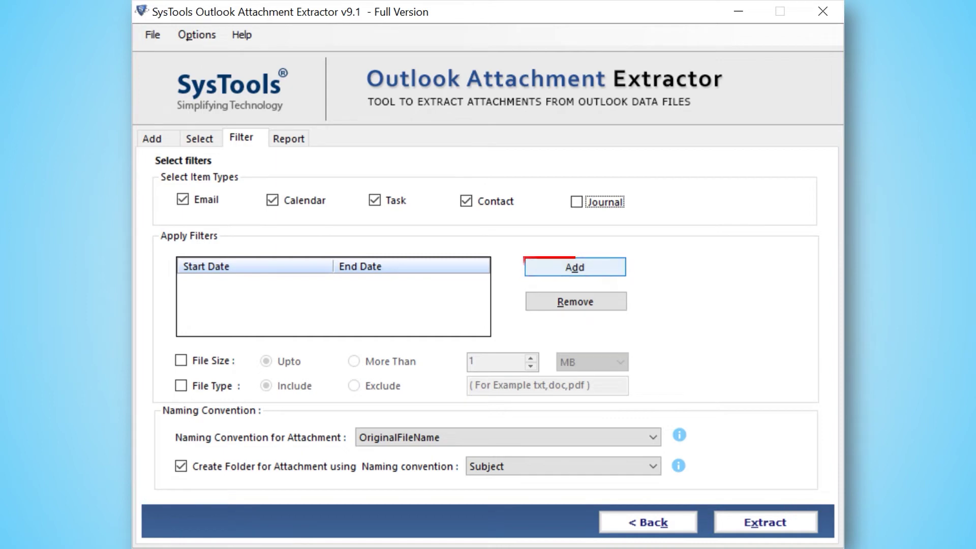
left_click(575, 268)
left_click(478, 258)
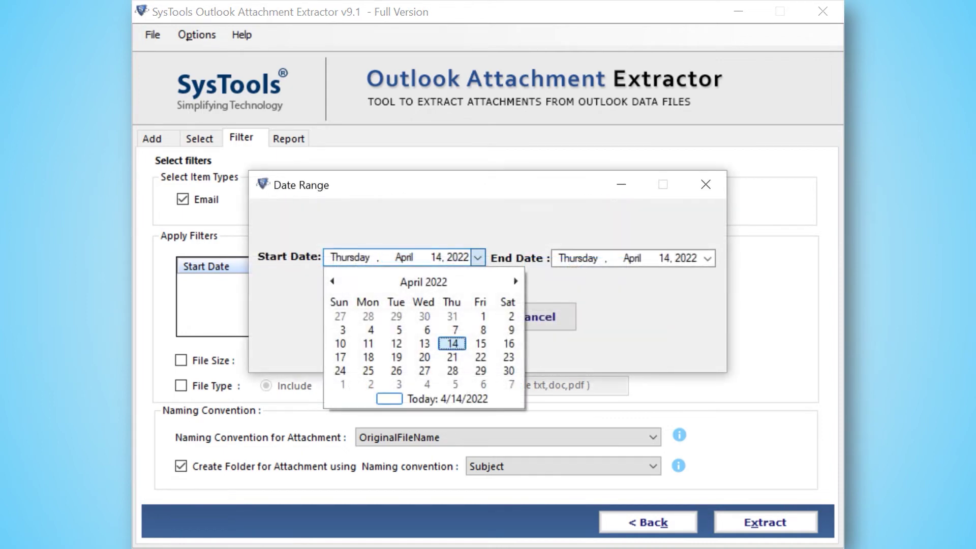
left_click(707, 259)
left_click(681, 345)
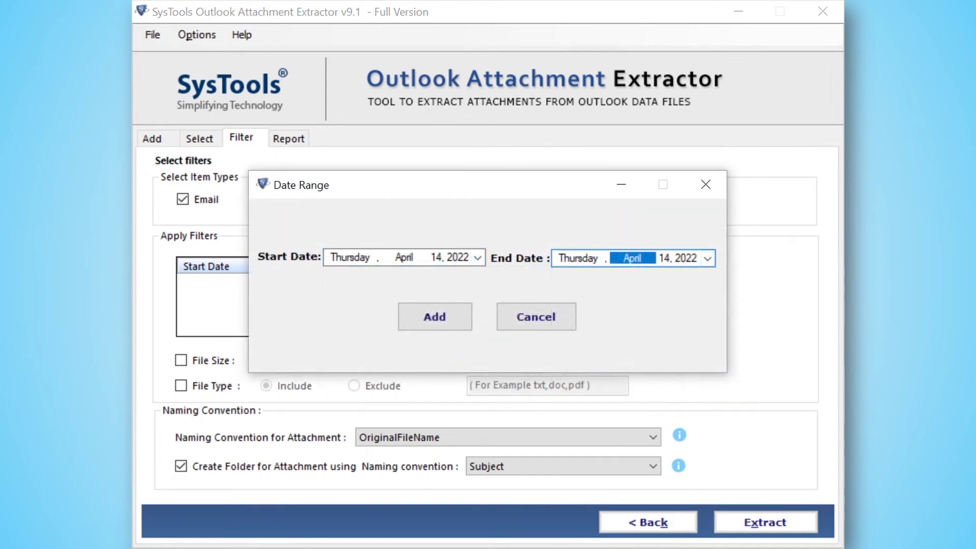
left_click(434, 317)
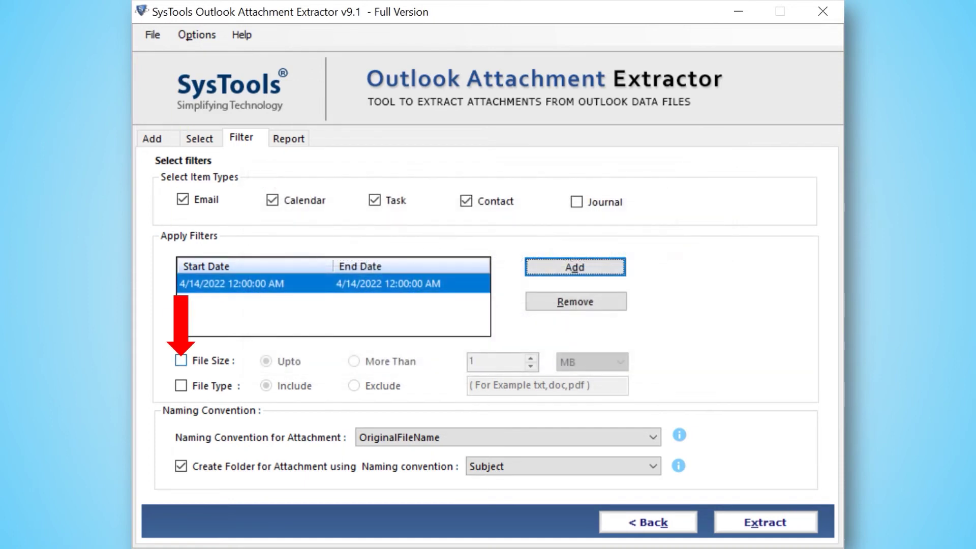
Step: Enable the file size filter for more than 1 MB and exclude the file types txt, doc, png, jpg and csv
left_click(181, 360)
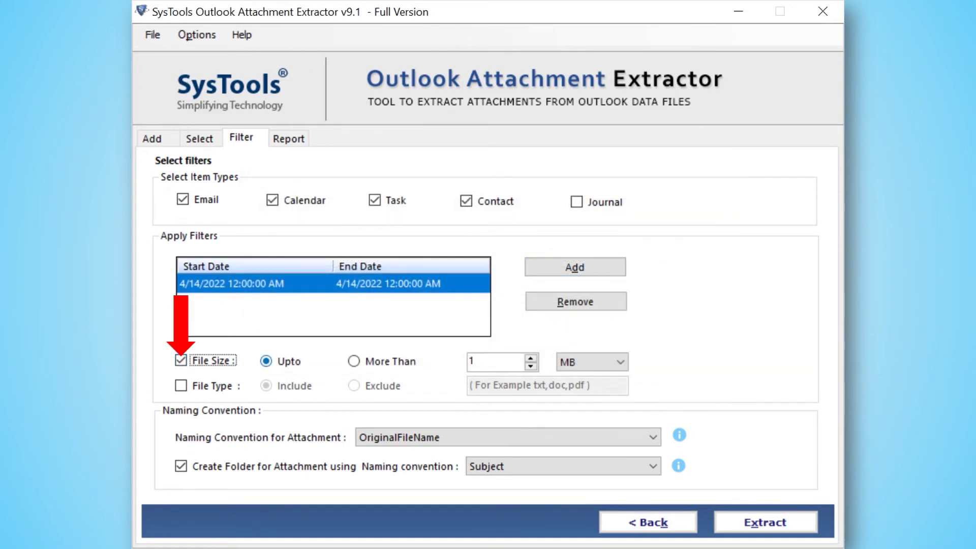
left_click(354, 361)
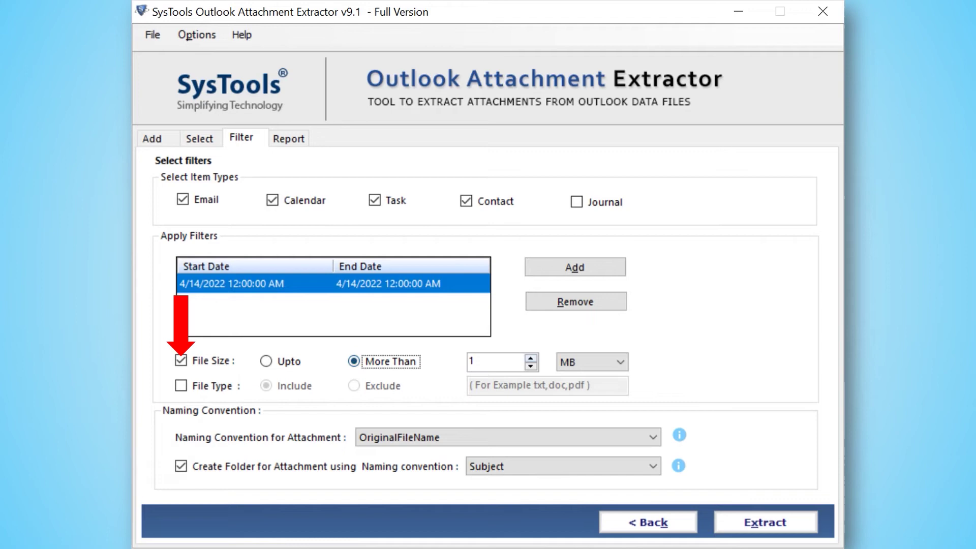
left_click(592, 361)
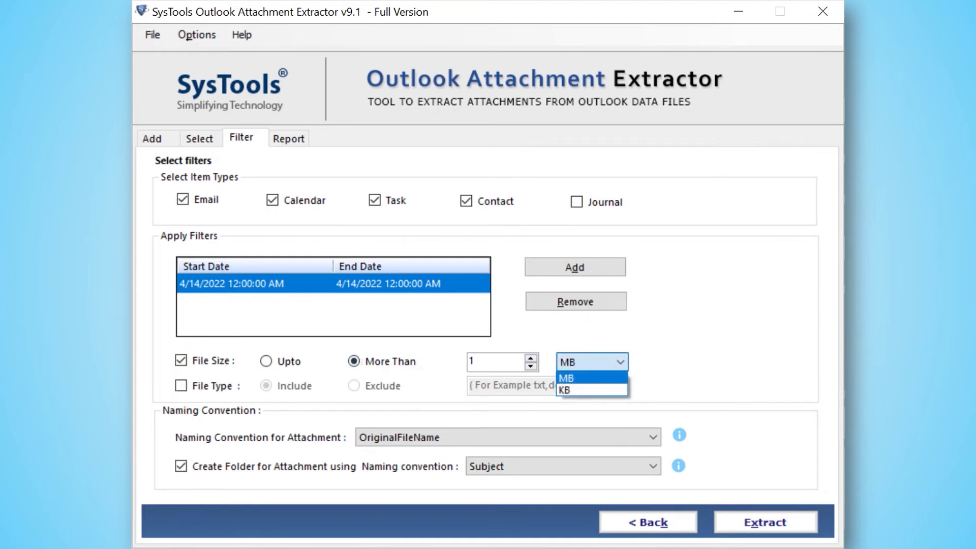
left_click(593, 378)
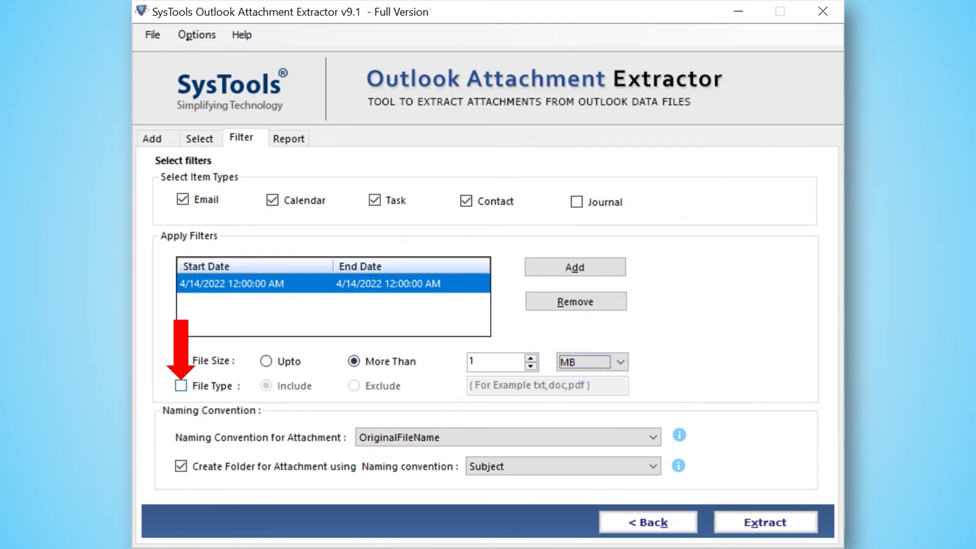
left_click(181, 386)
left_click(354, 386)
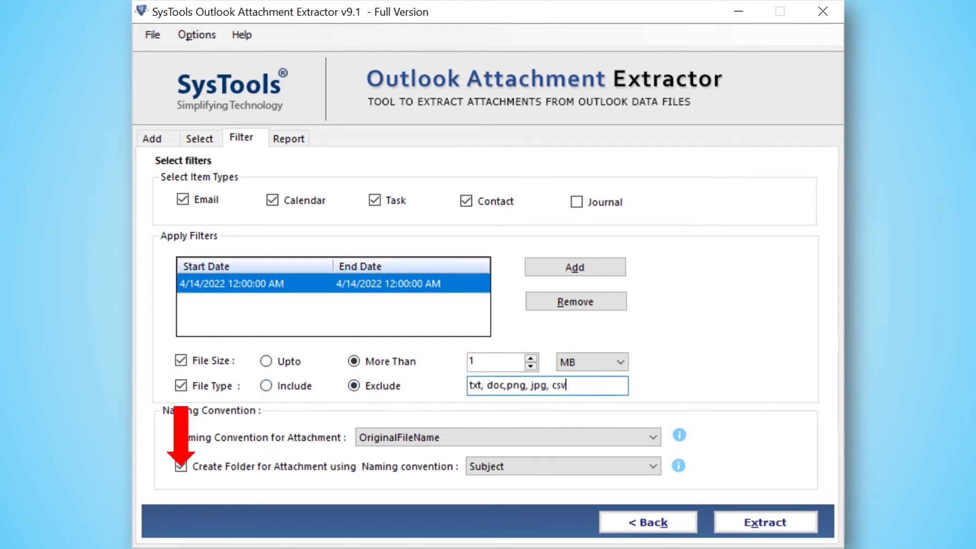
Step: Set the attachment naming convention to OriginalFileName and the attachment folder naming convention to Subject
left_click(653, 437)
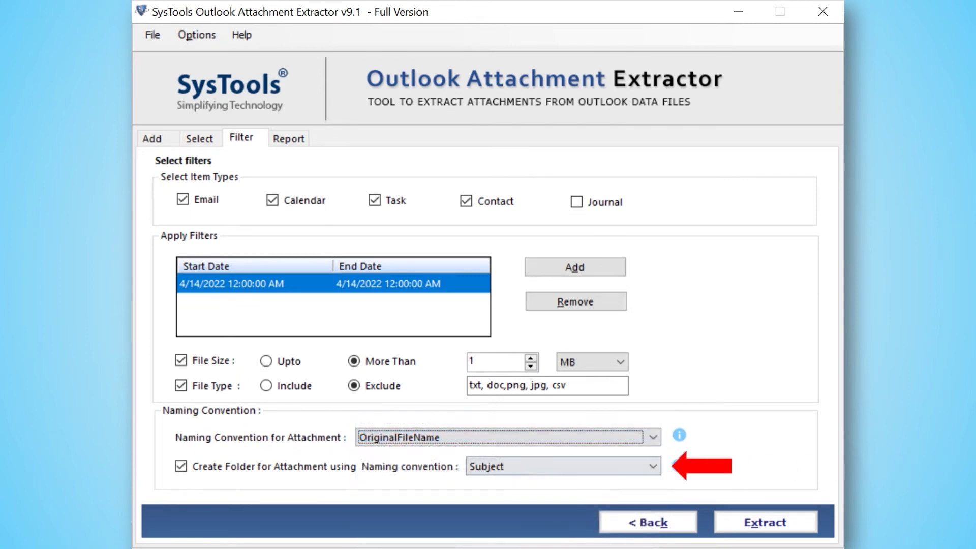
key("Tab")
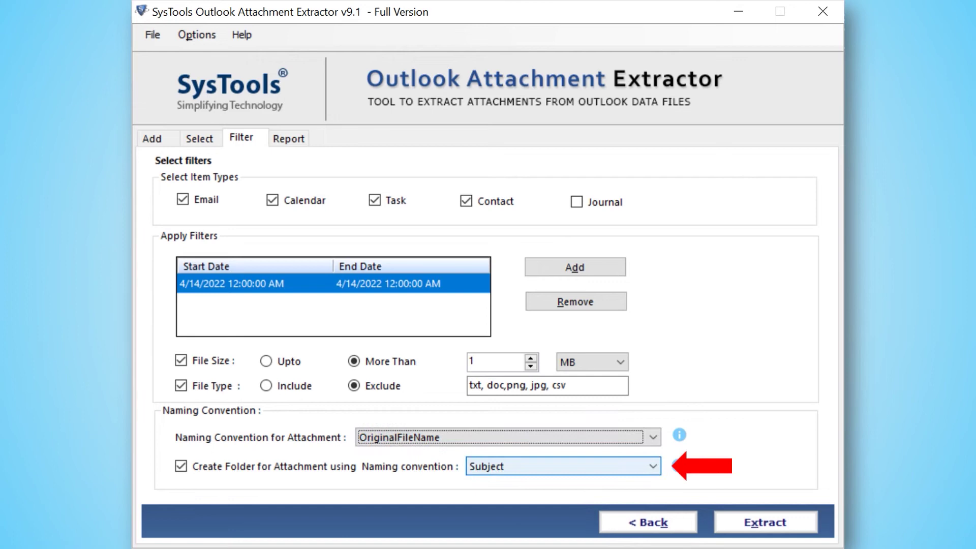
key("alt+Down")
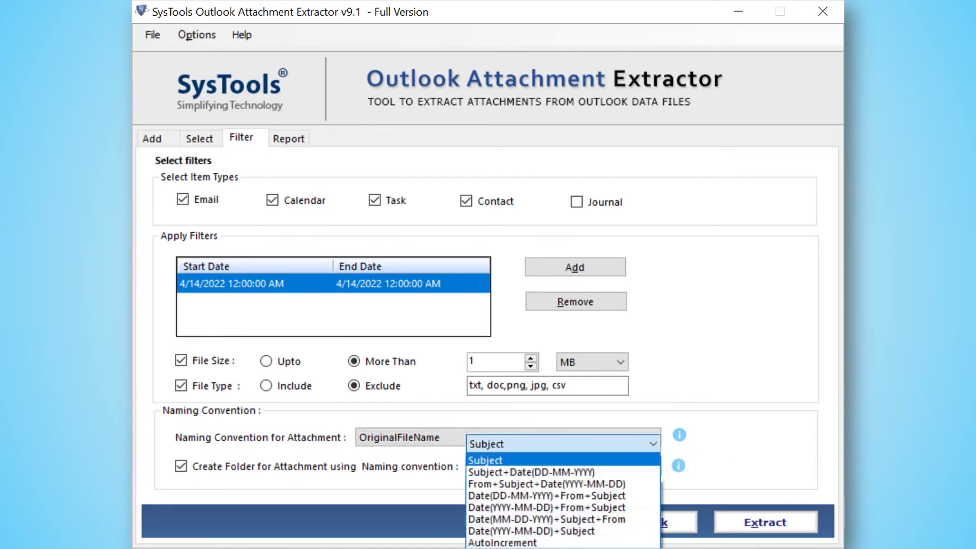
key("Return")
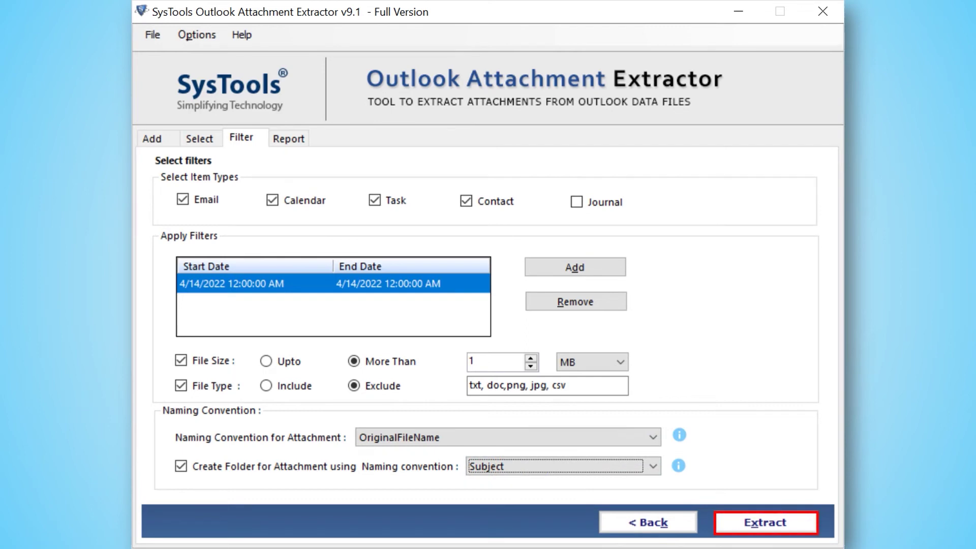